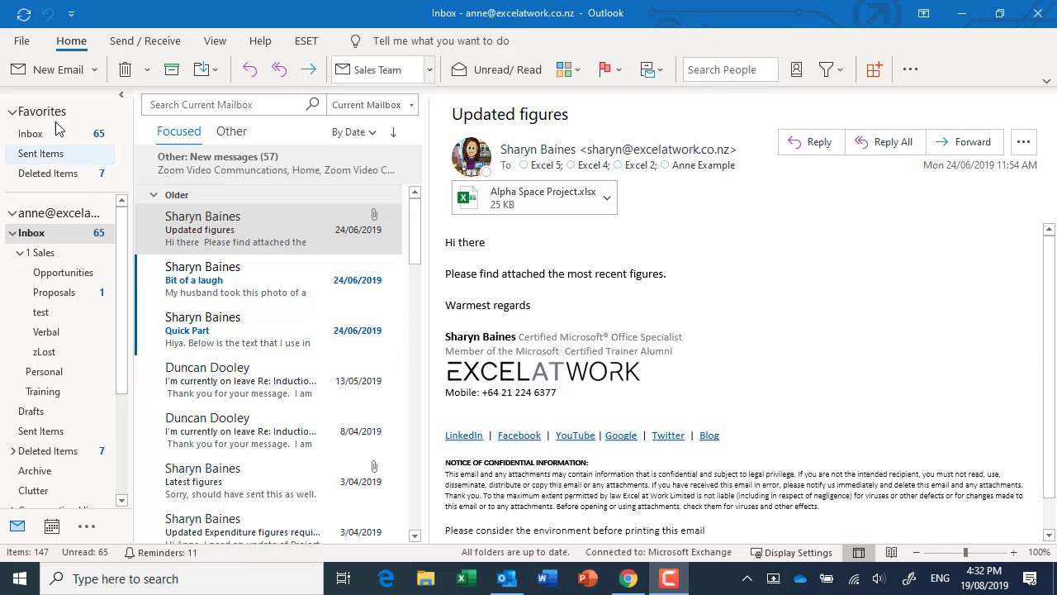
# Start a new email with the full classic ribbon layout and show its Bcc field
pyautogui.click(67, 75)
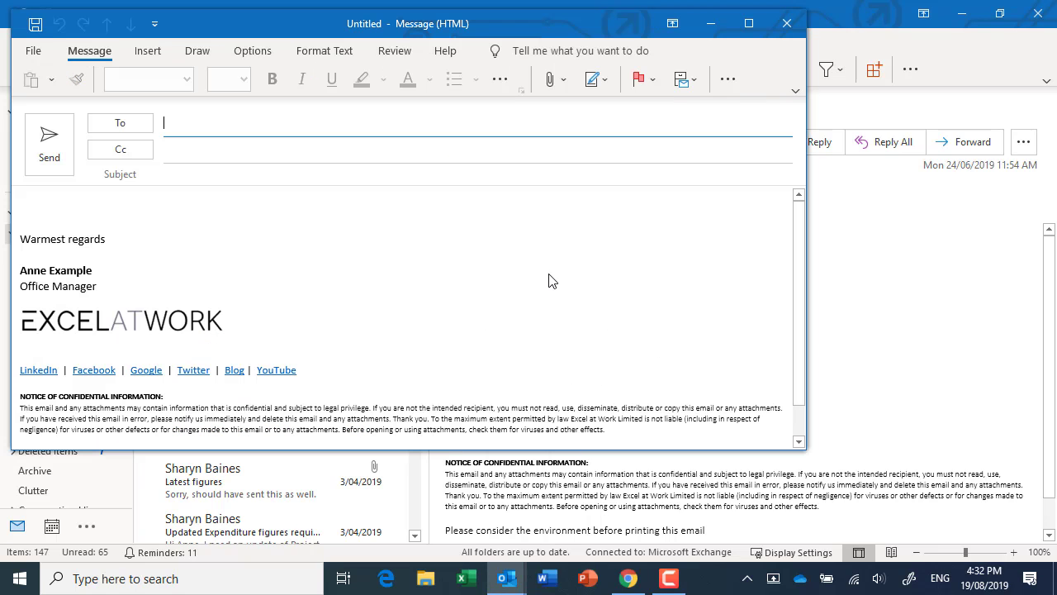
pyautogui.moveTo(474, 31); pyautogui.dragTo(628, 75)
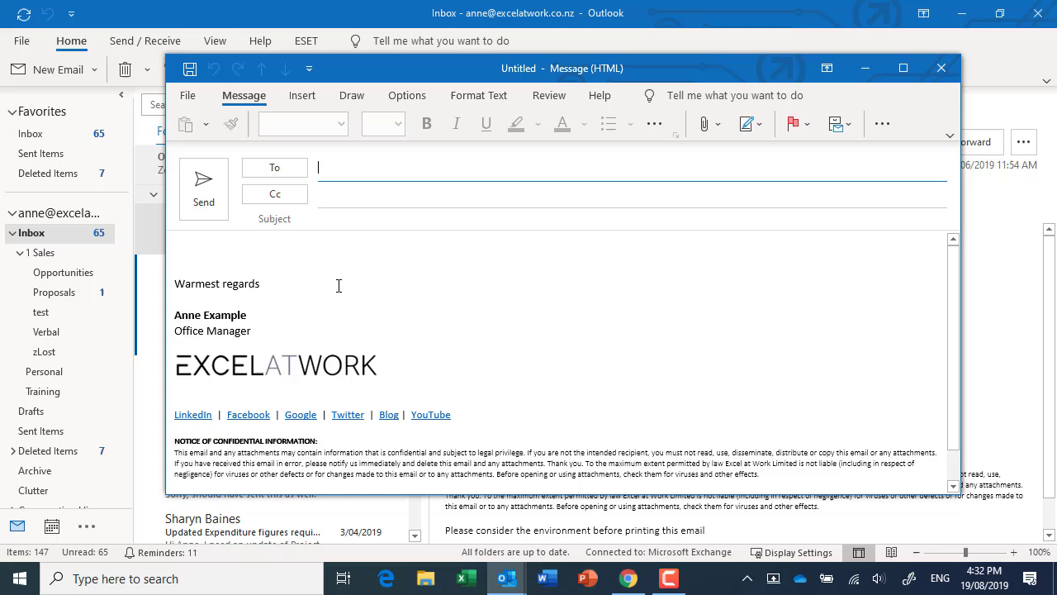
pyautogui.click(404, 97)
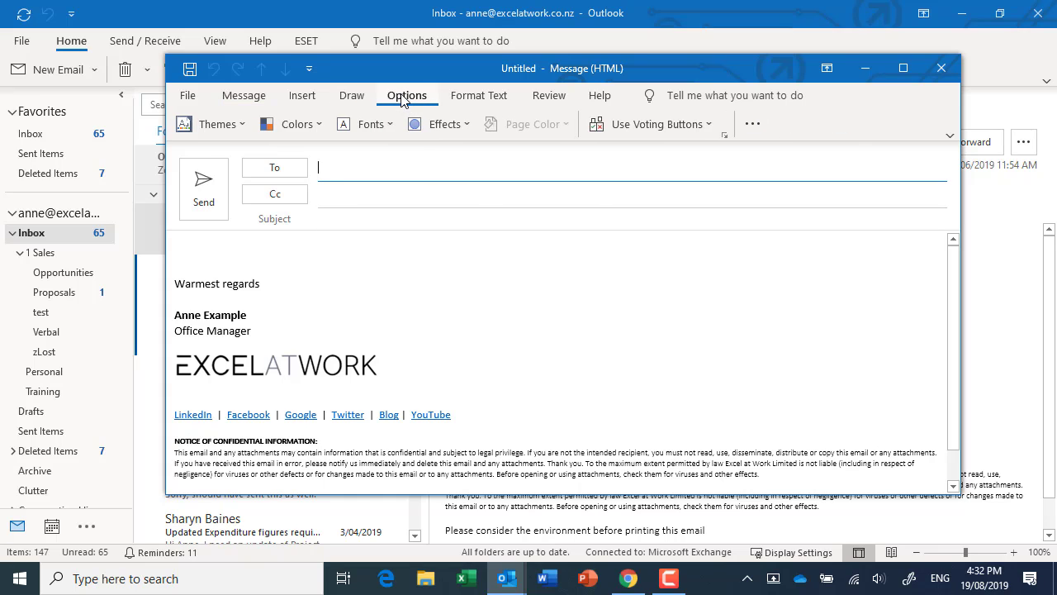
pyautogui.click(949, 138)
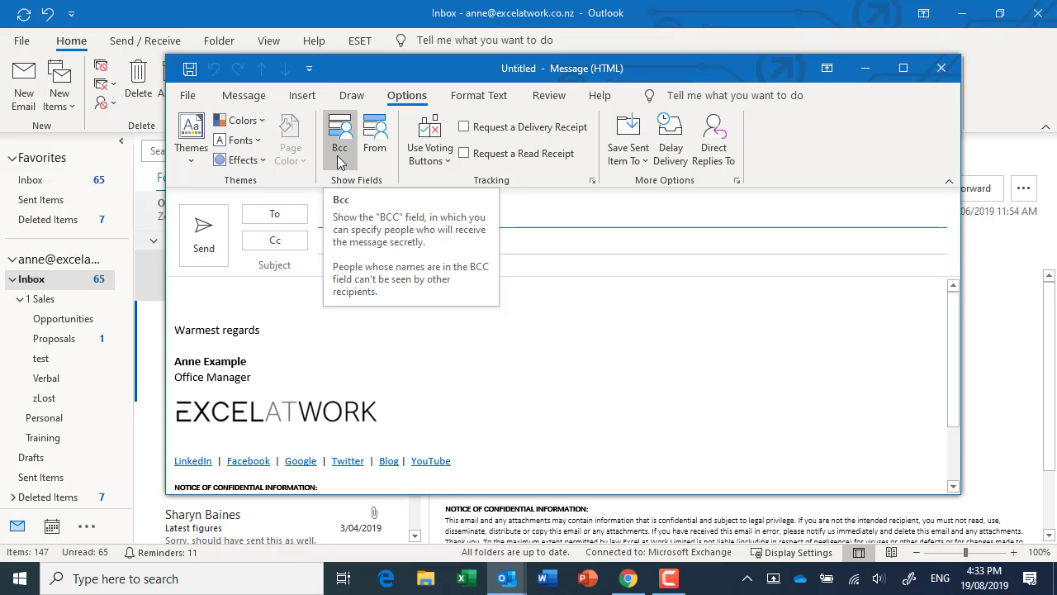
pyautogui.click(339, 157)
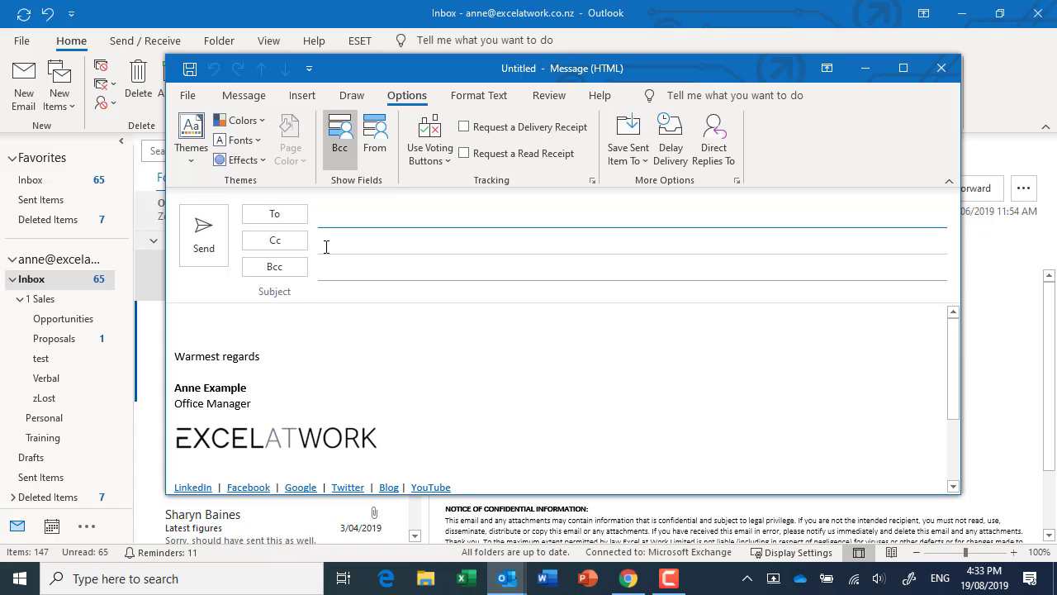
# Add three contacts from the suggested people as To recipients of the message
pyautogui.click(331, 214)
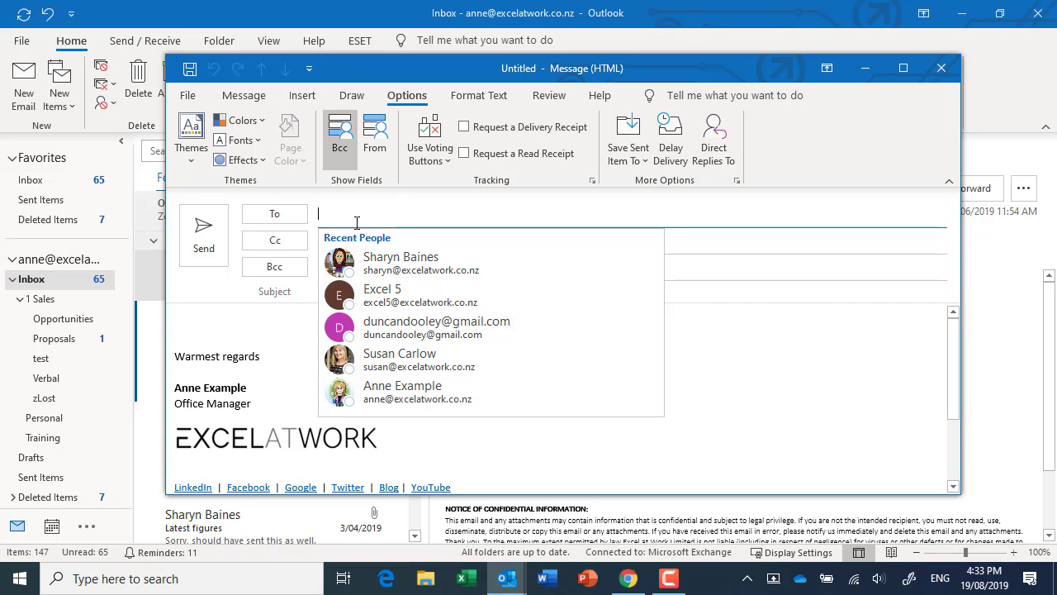
pyautogui.click(389, 272)
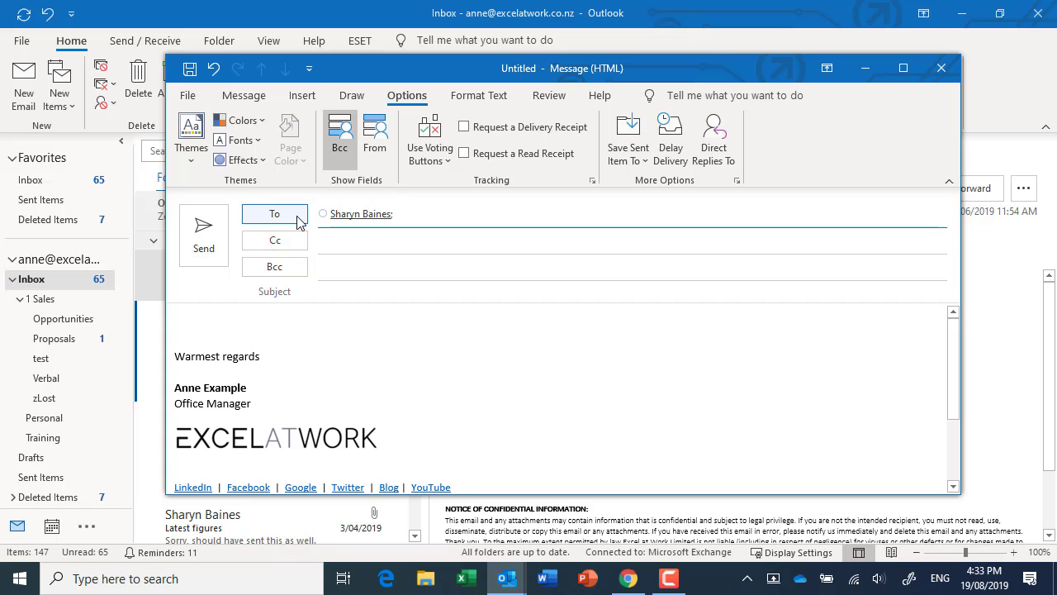
pyautogui.write('d')
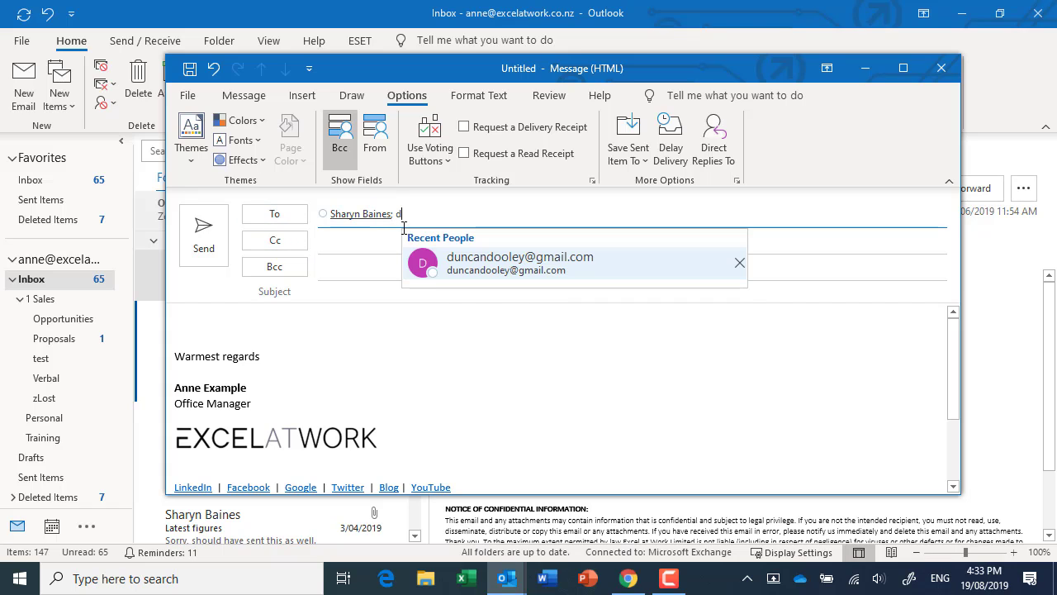
pyautogui.click(483, 262)
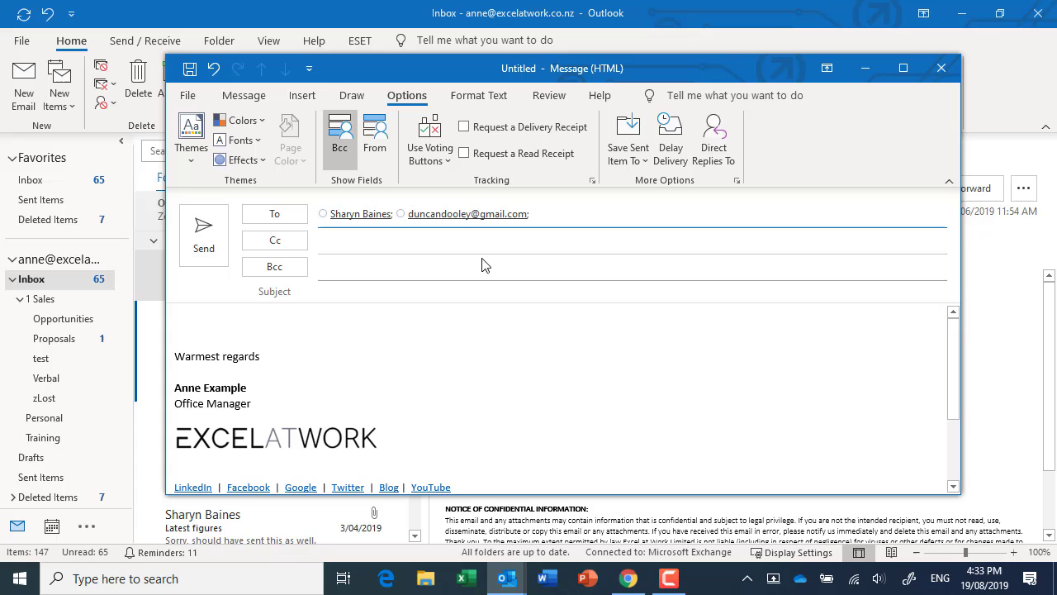
pyautogui.write('e')
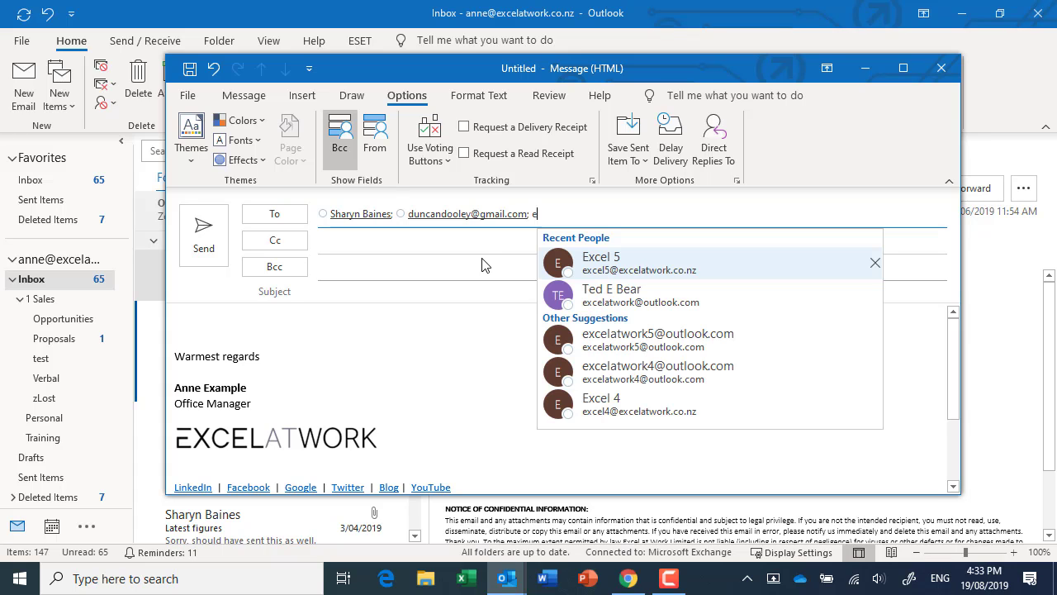
pyautogui.click(601, 291)
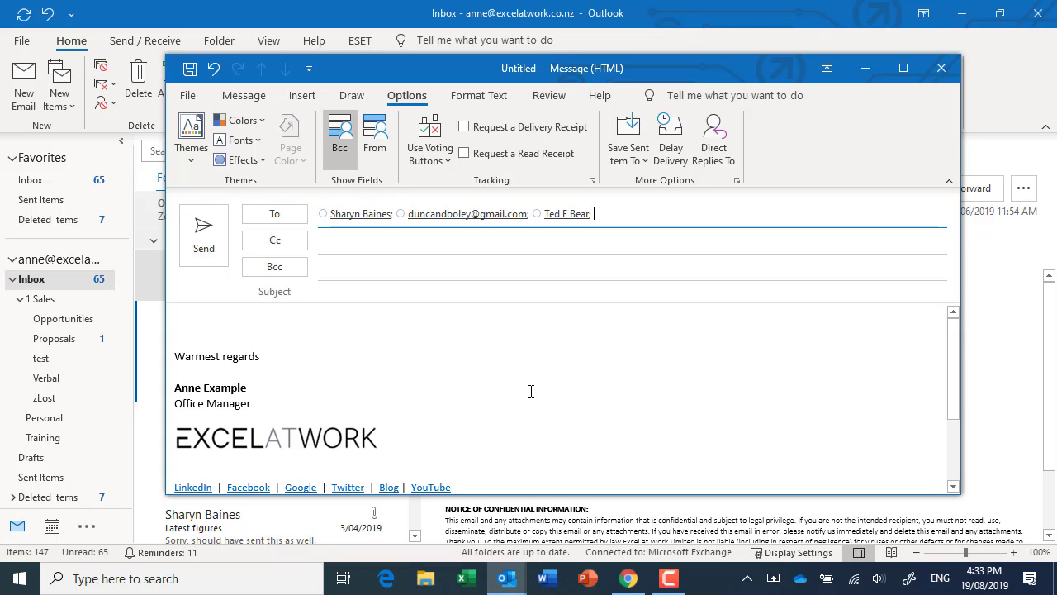
# Set the subject to "Company Newsletter" and move the three recipients from To to Bcc
pyautogui.click(376, 288)
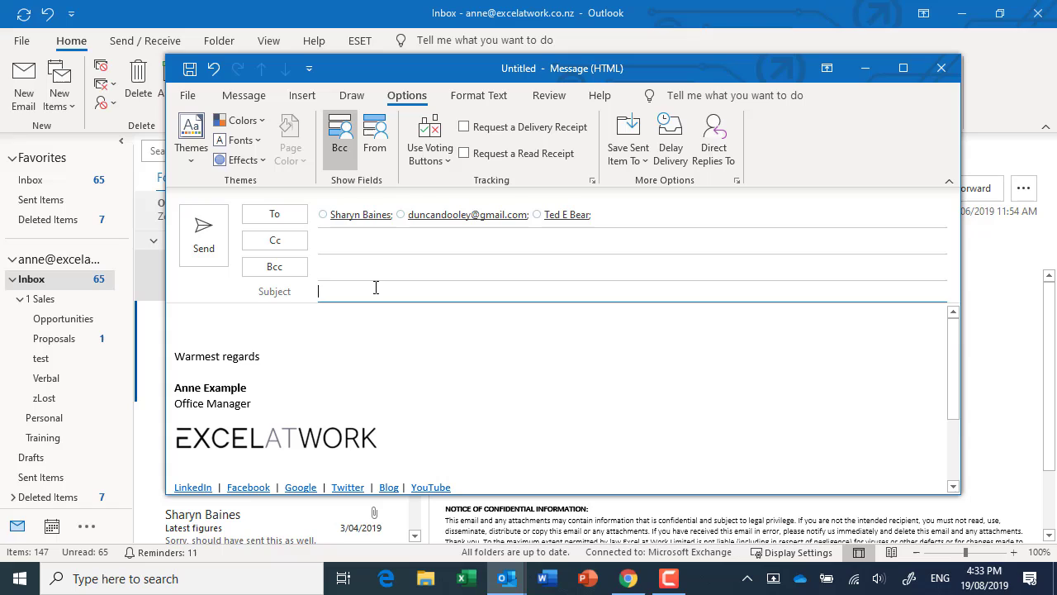
pyautogui.write('Company Newsletter')
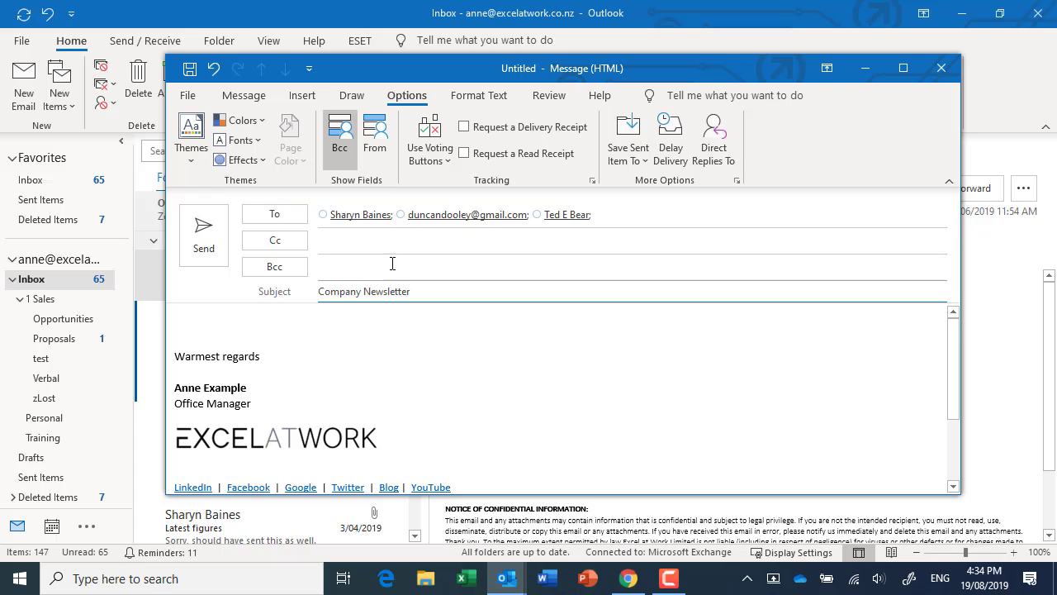
pyautogui.moveTo(622, 219); pyautogui.dragTo(326, 267)
pyautogui.click(434, 327)
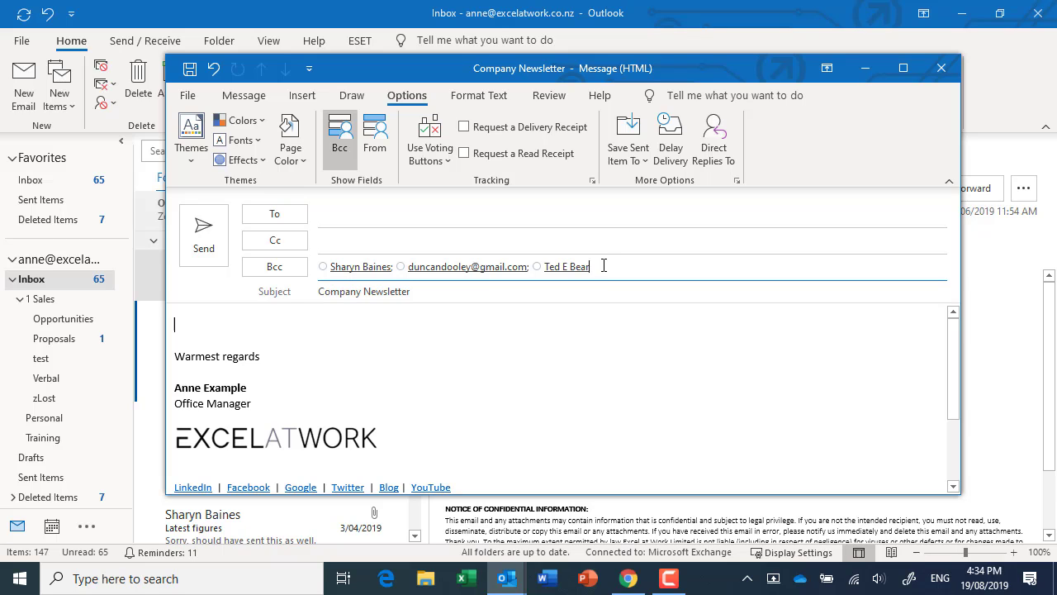
# Replace the Bcc recipients with two suggested contacts and address the message's To field to the sender's own contact
pyautogui.moveTo(603, 266); pyautogui.dragTo(330, 266)
pyautogui.press('Delete')
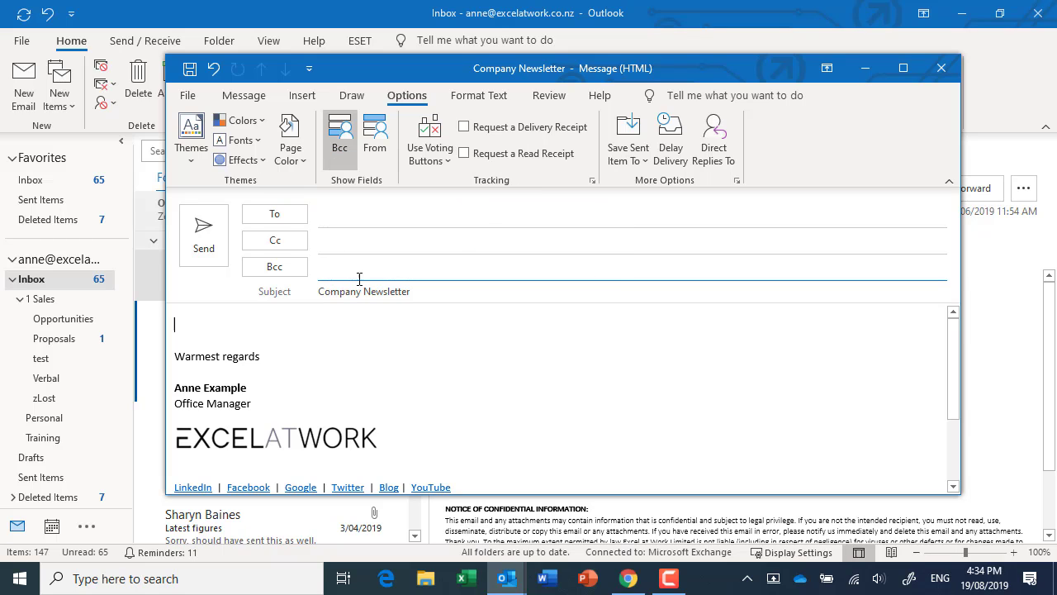
pyautogui.write('sh')
pyautogui.click(435, 315)
pyautogui.write('du')
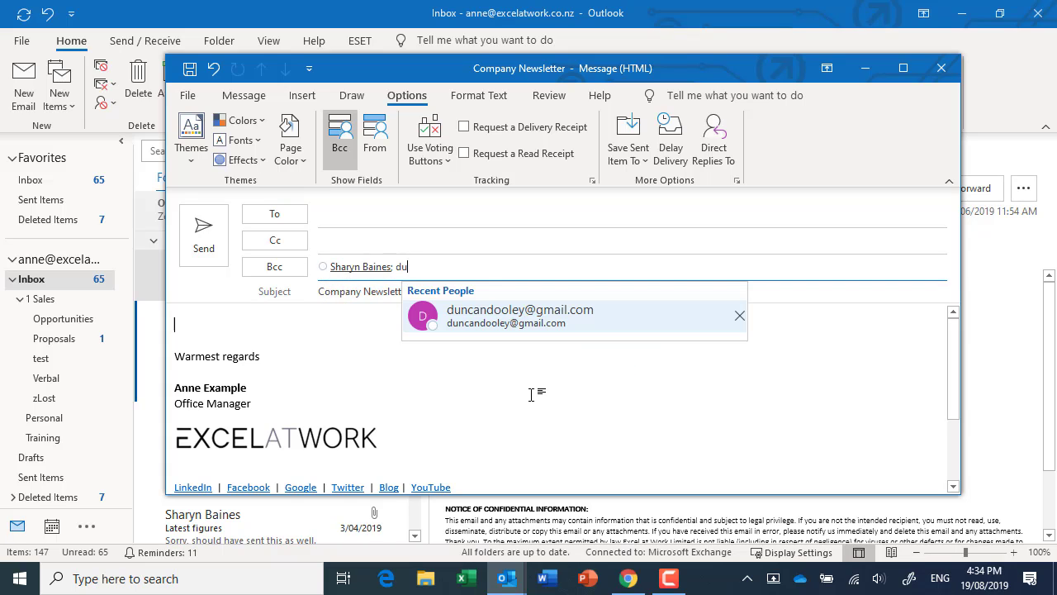
pyautogui.click(566, 327)
pyautogui.click(326, 214)
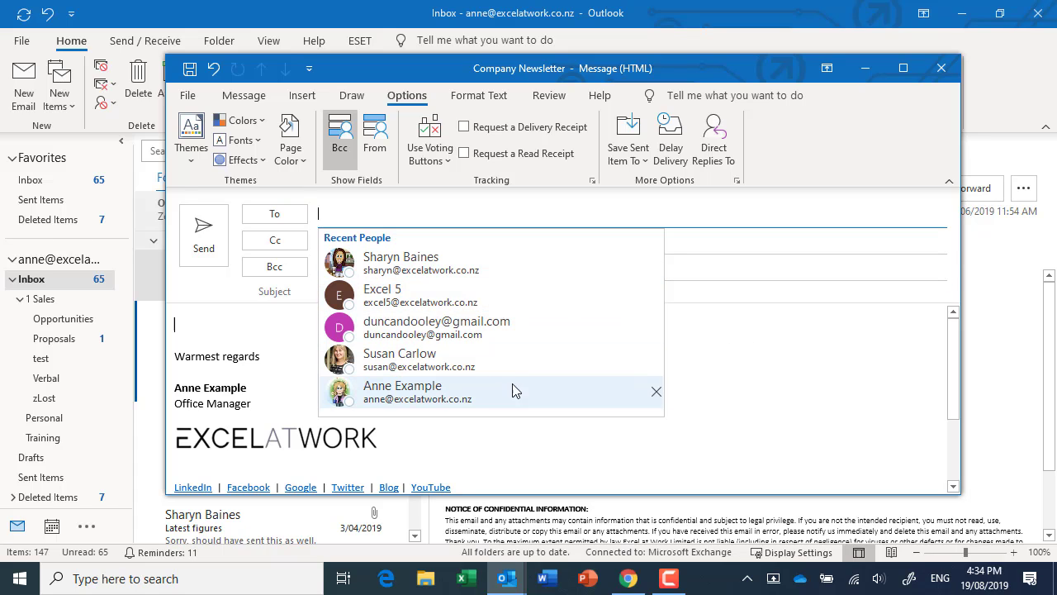
pyautogui.click(470, 398)
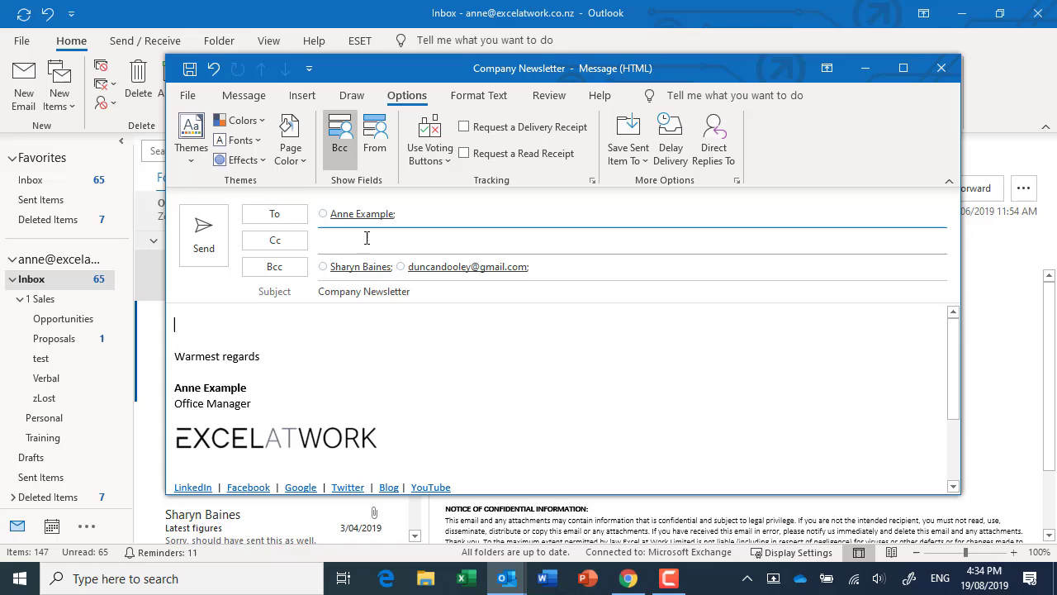
pyautogui.click(406, 213)
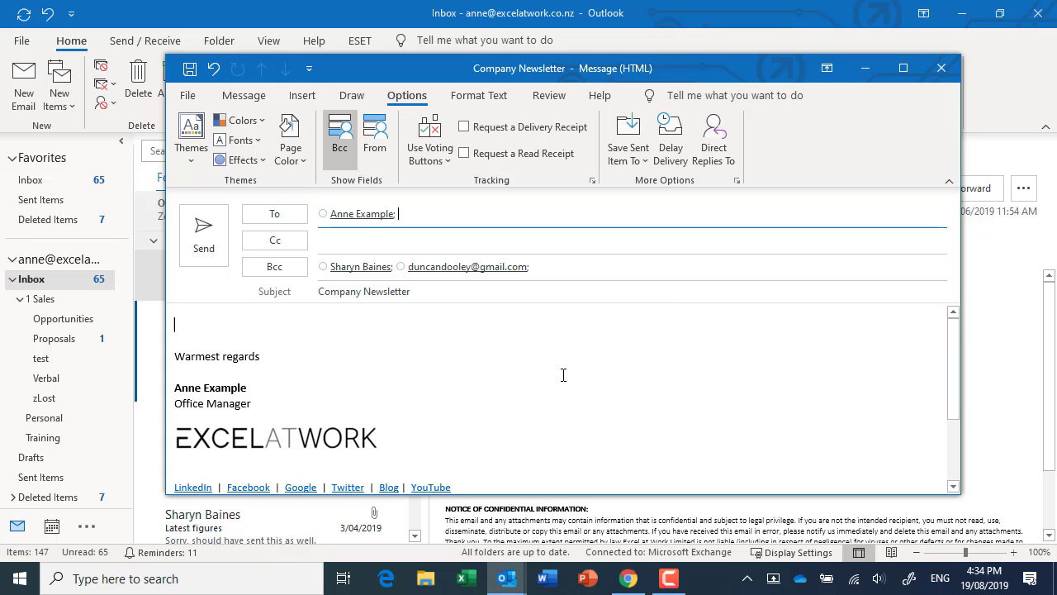
pyautogui.write('Agen')
pyautogui.press('BackSpace')
pyautogui.press('BackSpace')
pyautogui.press('BackSpace')
pyautogui.press('BackSpace')
pyautogui.press('BackSpace')
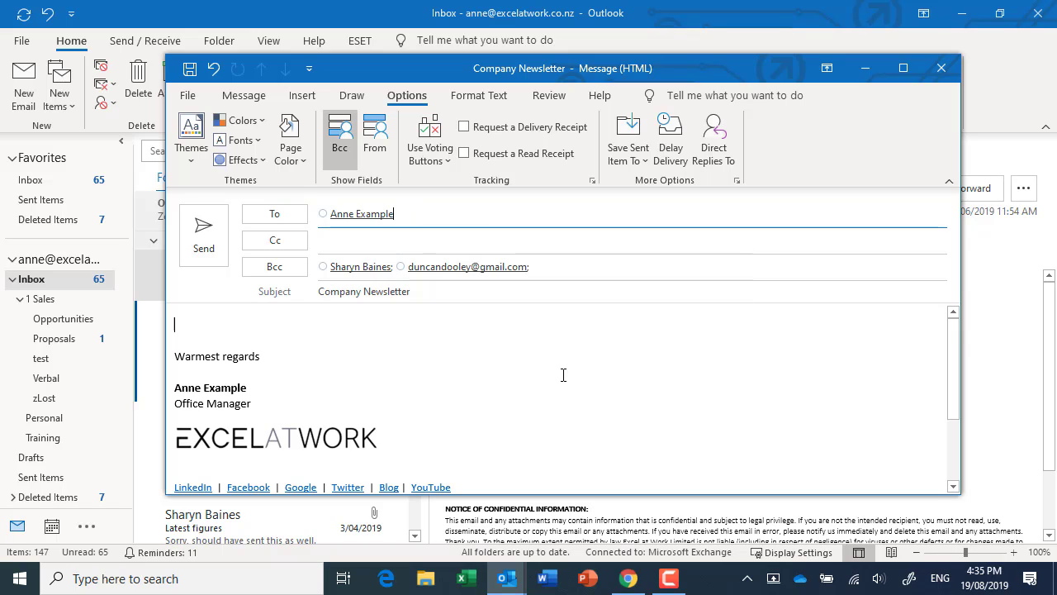
# Enter the heading "Attending:" as the first line of the message body, above the signature
pyautogui.click(209, 324)
pyautogui.write('A')
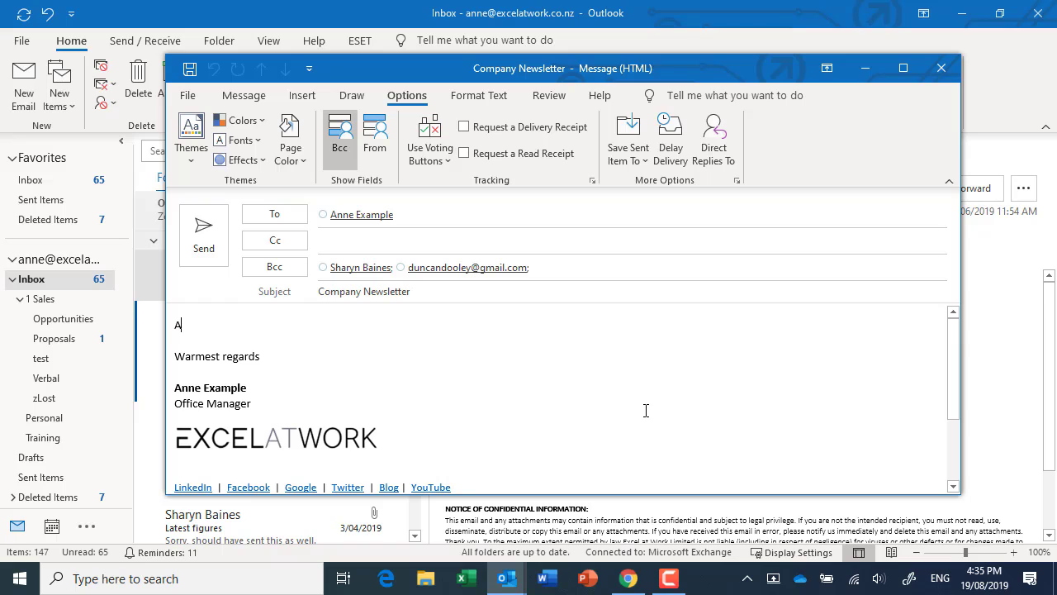
pyautogui.press('BackSpace')
pyautogui.write('Shary')
pyautogui.press('BackSpace')
pyautogui.press('BackSpace')
pyautogui.press('BackSpace')
pyautogui.press('BackSpace')
pyautogui.press('BackSpace')
pyautogui.write('Attending:')
pyautogui.press('Return')
# List the two attendees' first names on separate lines beneath "Attending:" and send the message
pyautogui.write('Sahry')
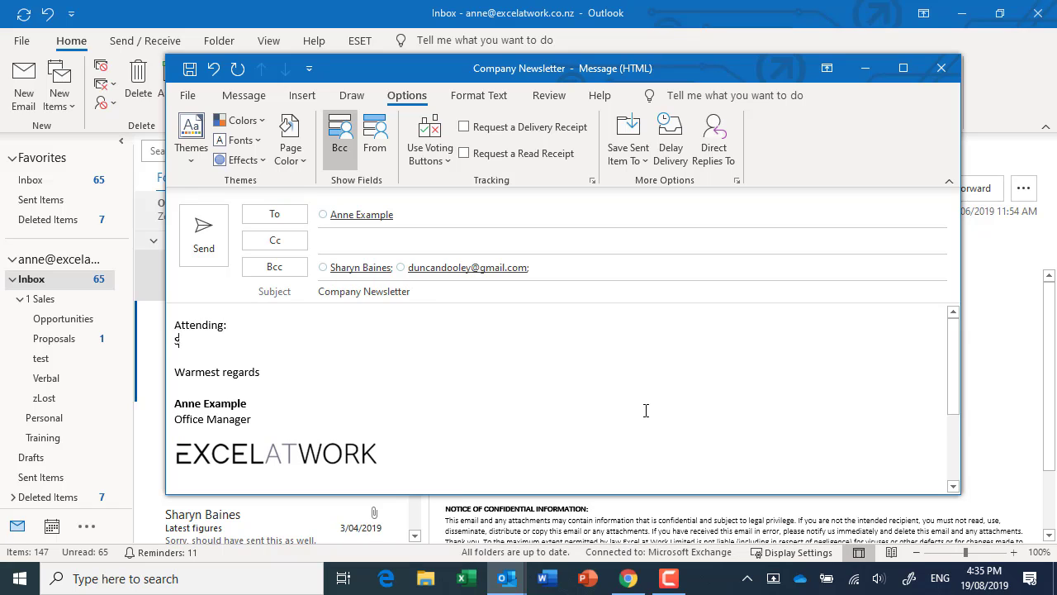
pyautogui.press('BackSpace')
pyautogui.press('BackSpace')
pyautogui.press('BackSpace')
pyautogui.press('BackSpace')
pyautogui.write('haryn')
pyautogui.press('Return')
pyautogui.write('Du')
pyautogui.press('BackSpace')
pyautogui.press('BackSpace')
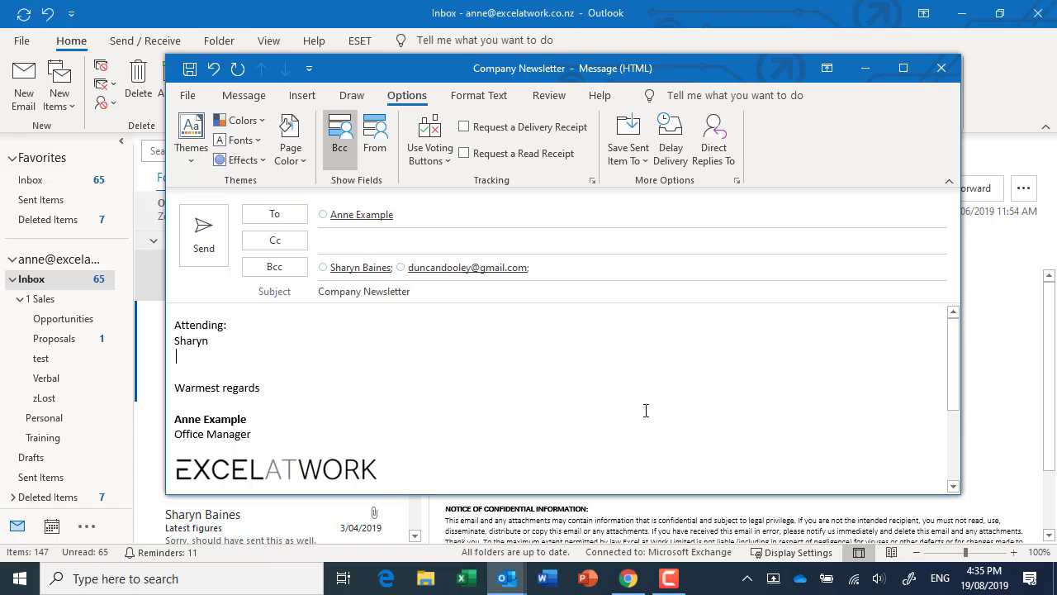
pyautogui.write('Duncan')
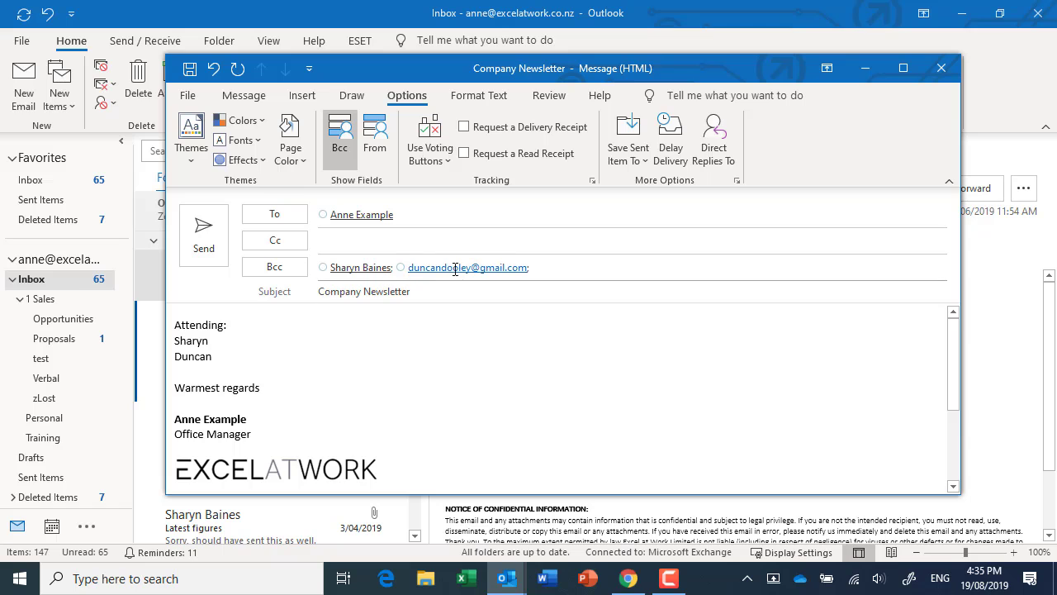
pyautogui.click(213, 246)
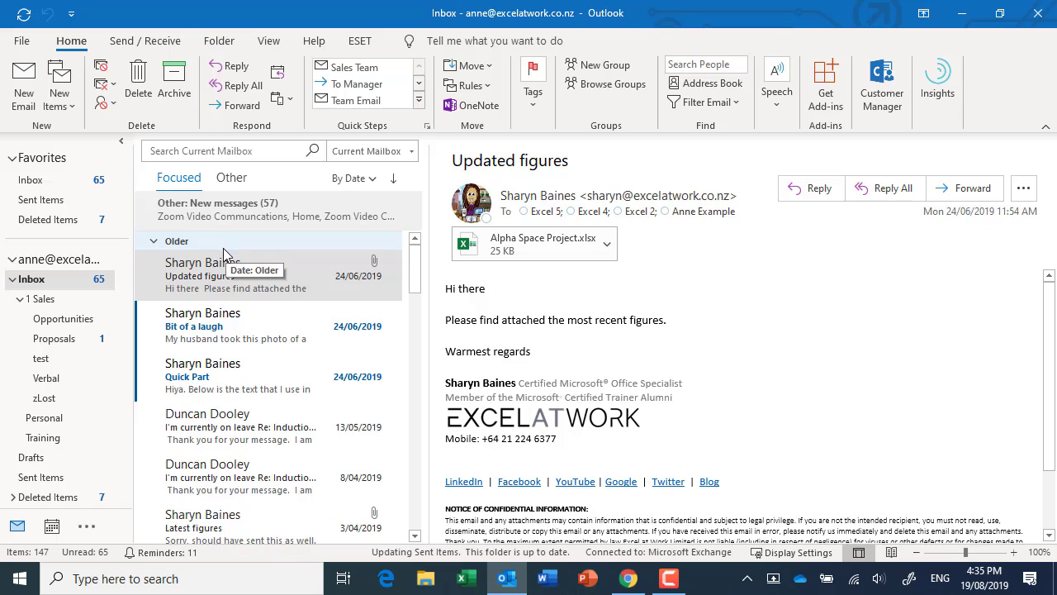
# Open the received Company Newsletter message, then switch to Gmail in Chrome and examine the recipient details of its copy
pyautogui.click(199, 320)
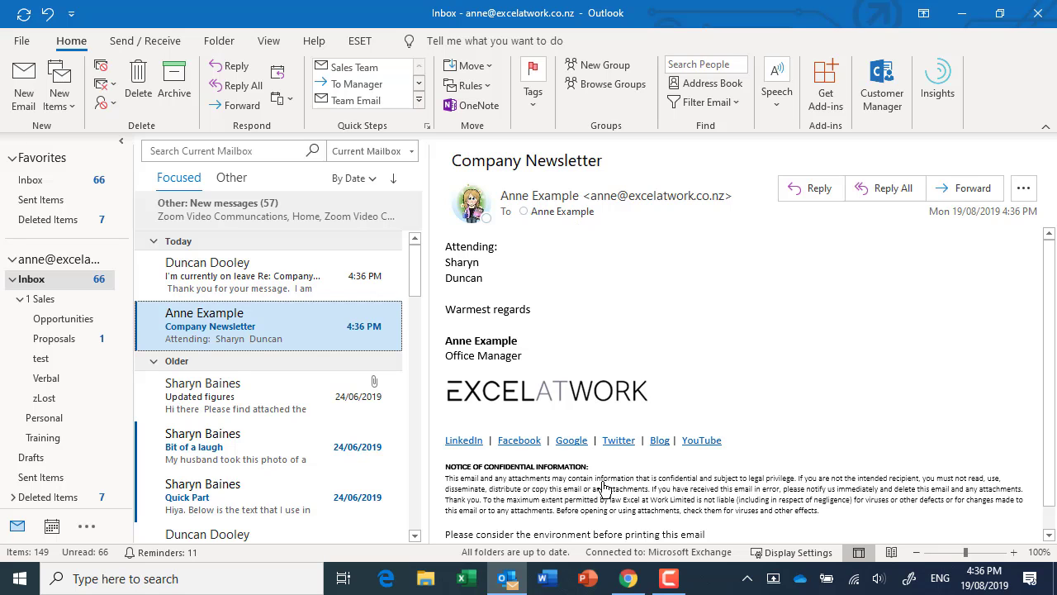
pyautogui.click(629, 578)
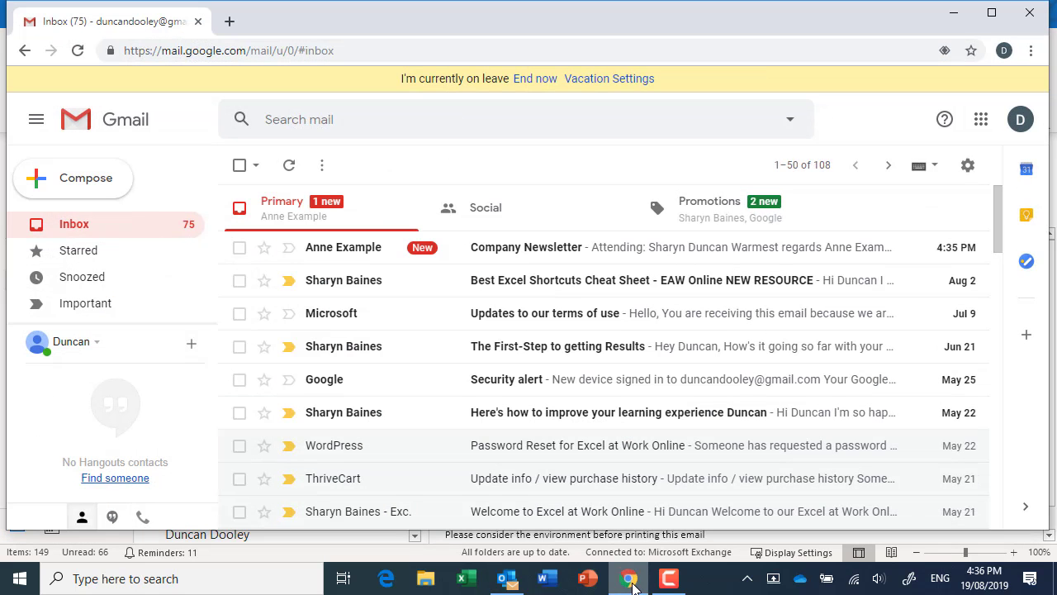
pyautogui.click(343, 251)
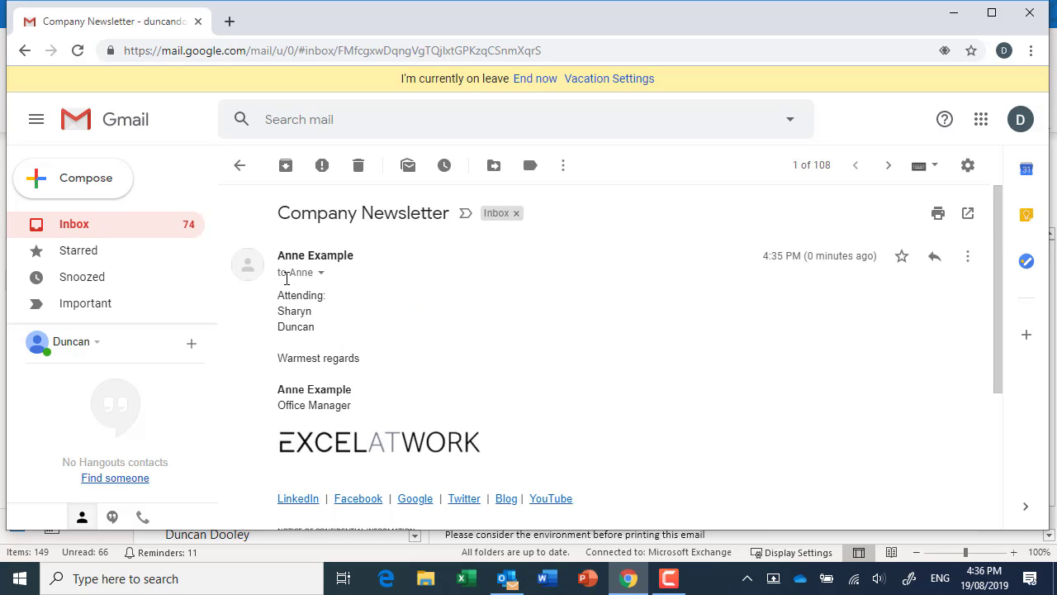
pyautogui.click(322, 274)
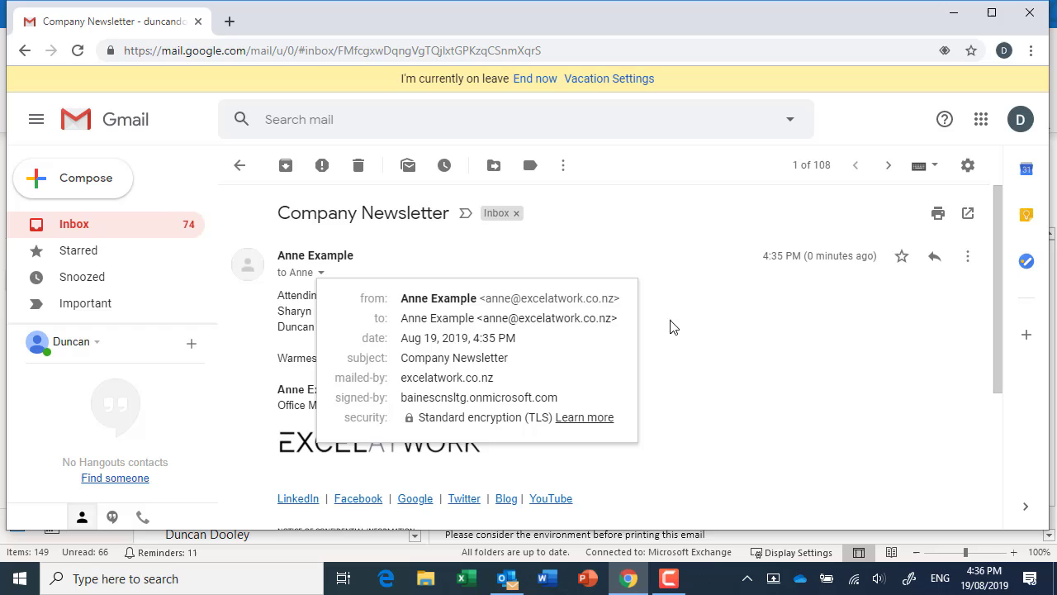
pyautogui.click(725, 355)
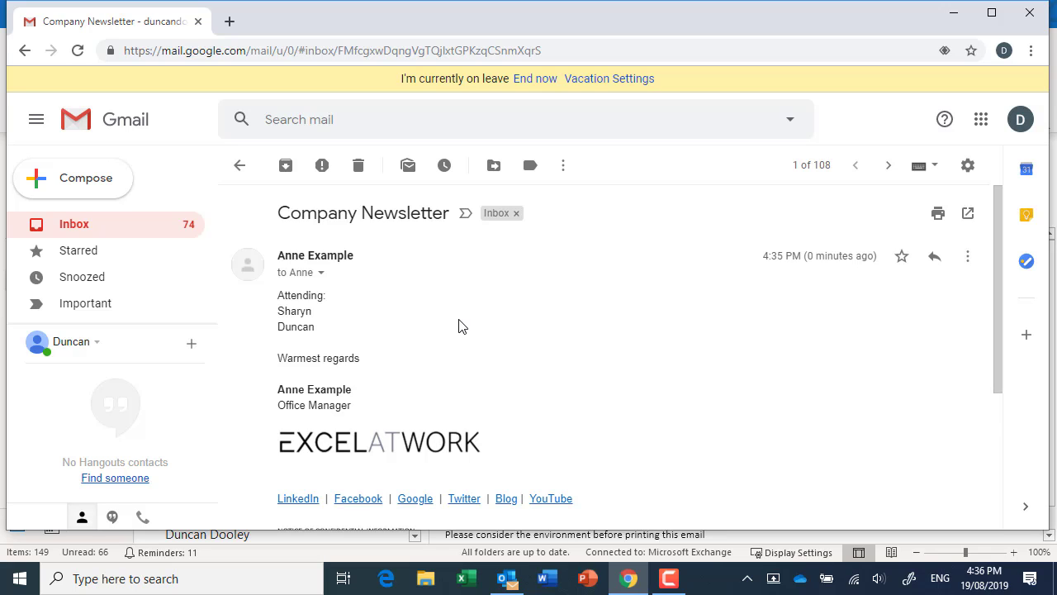
# Compose a new Gmail message and add a Bcc recipient field to it
pyautogui.click(89, 189)
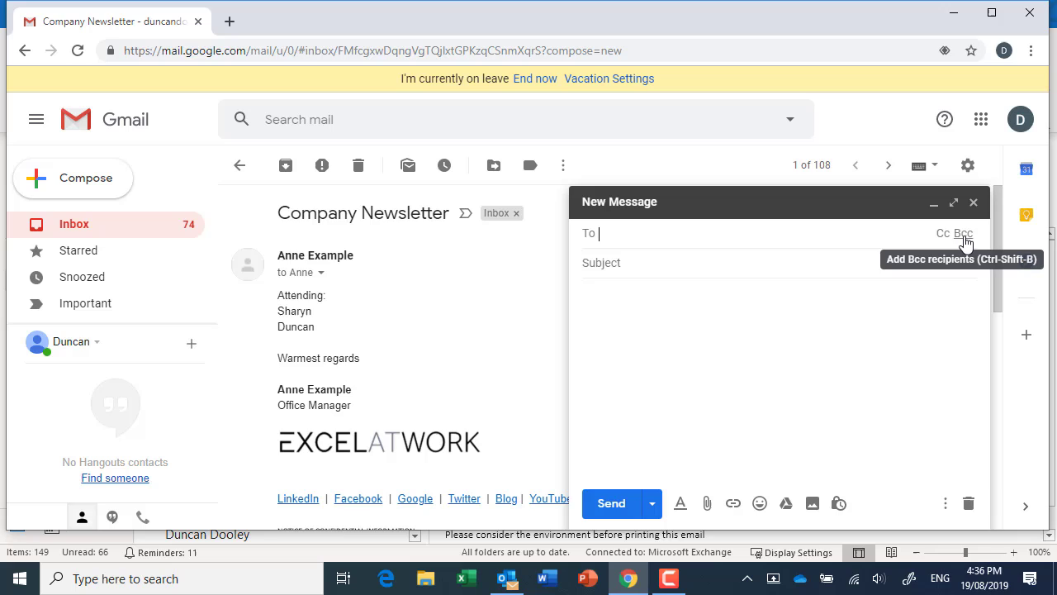
pyautogui.click(964, 237)
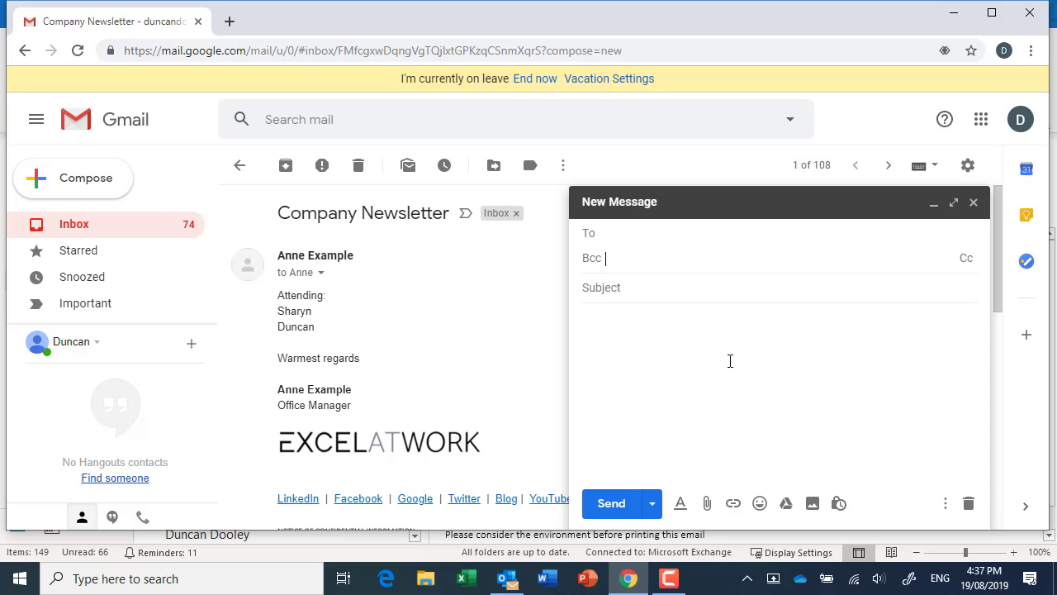
# Switch back to Outlook, start a new email, and turn its Bcc field off and on again
pyautogui.click(512, 584)
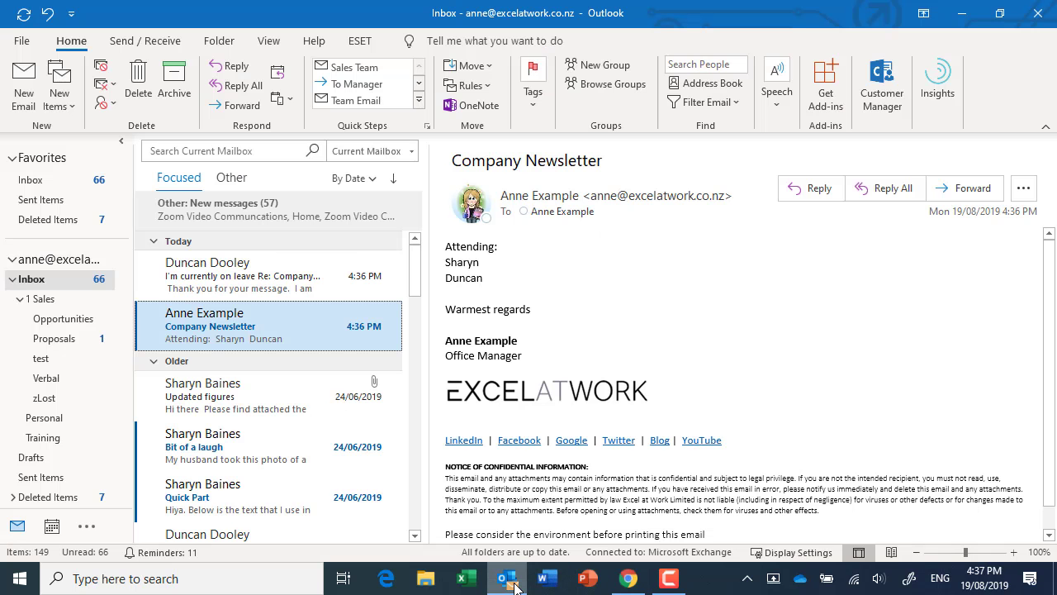
pyautogui.click(28, 99)
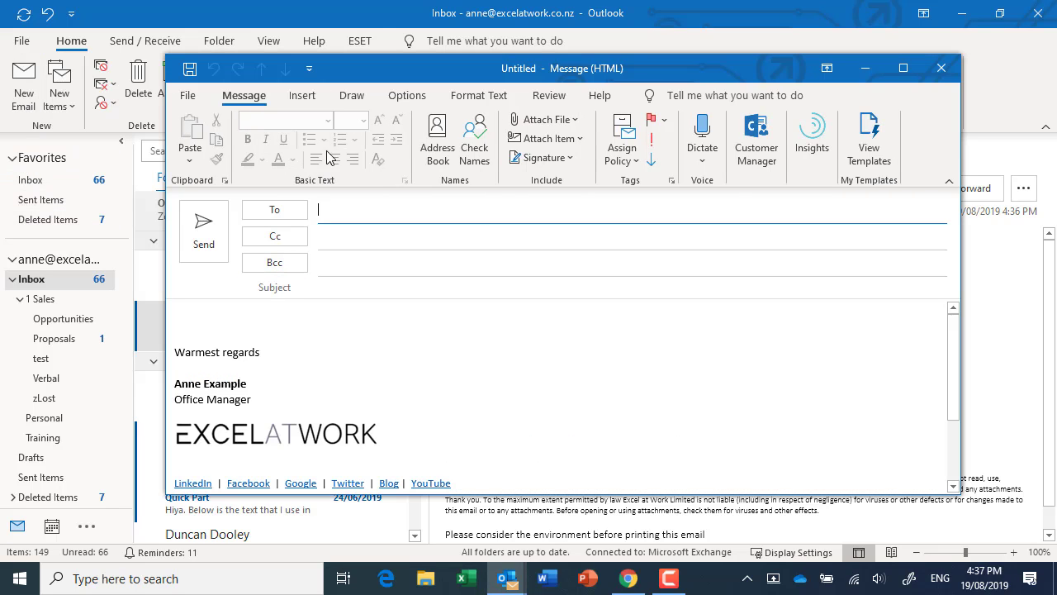
pyautogui.click(398, 98)
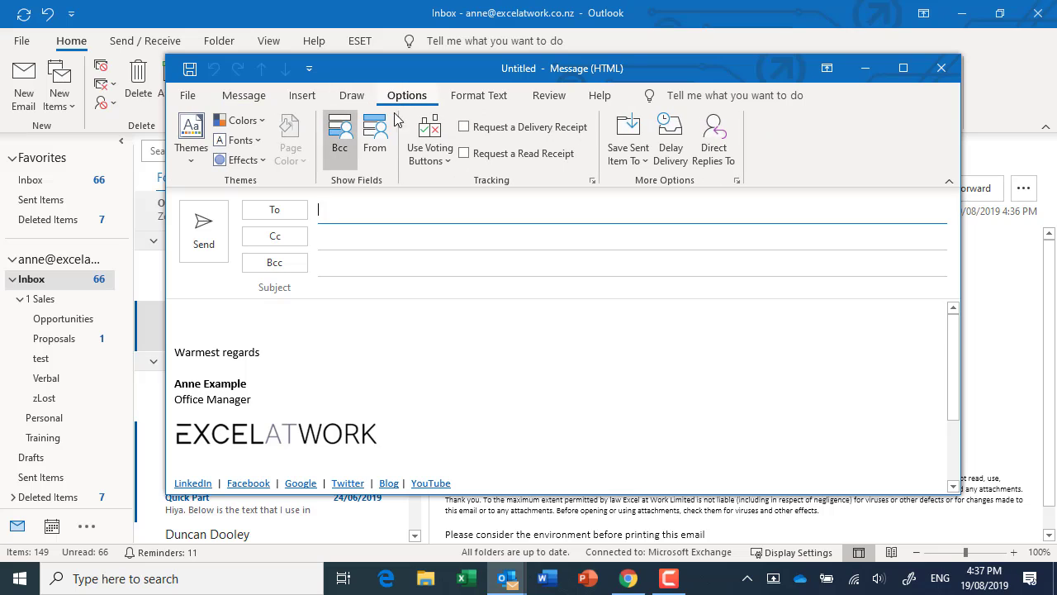
pyautogui.click(348, 129)
pyautogui.click(344, 131)
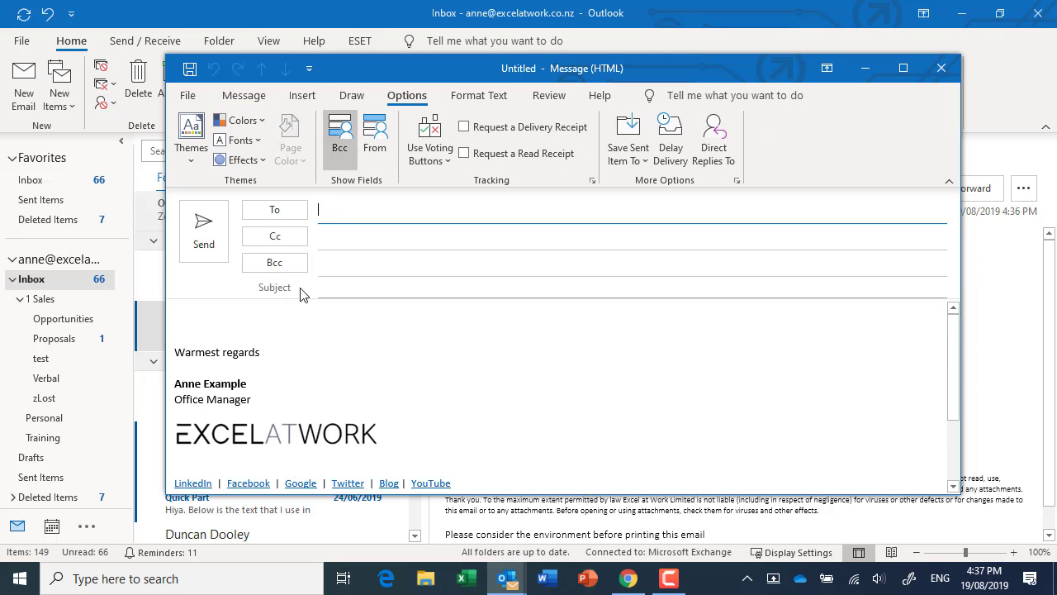